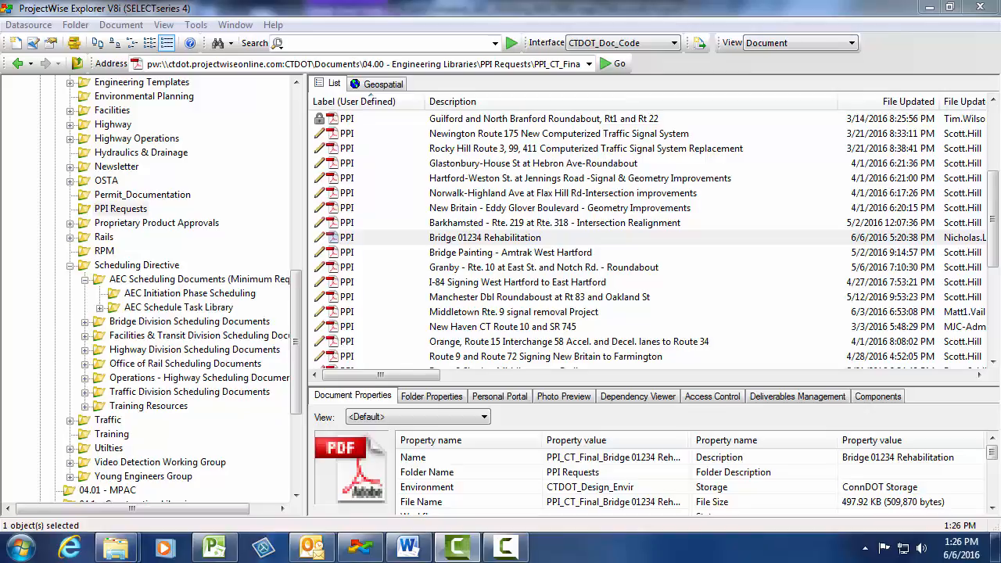
- Copy the full address of the Bridge 01234 Rehabilitation PPI document in the PPI Requests folder
left_click(484, 239)
left_click(412, 64)
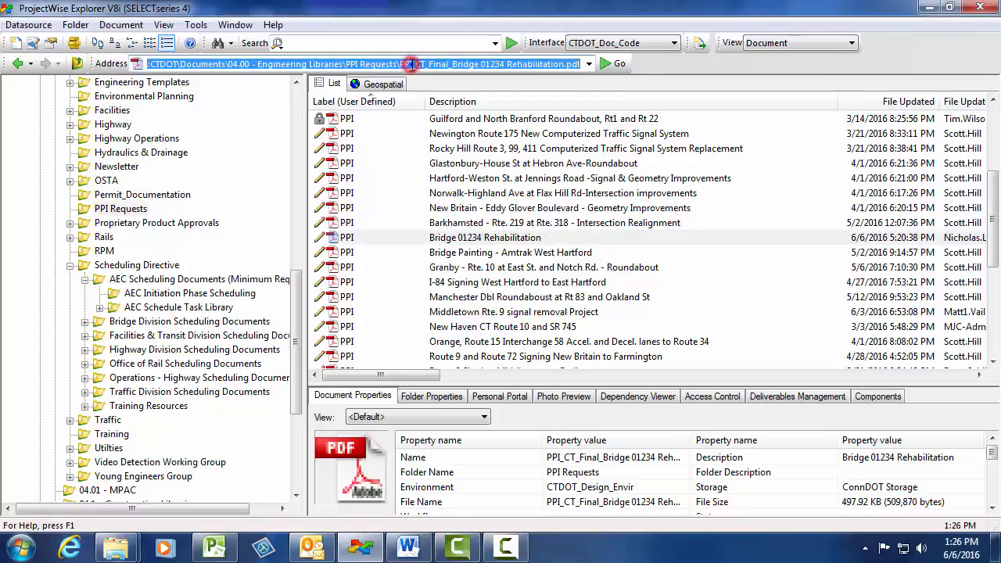
right_click(411, 64)
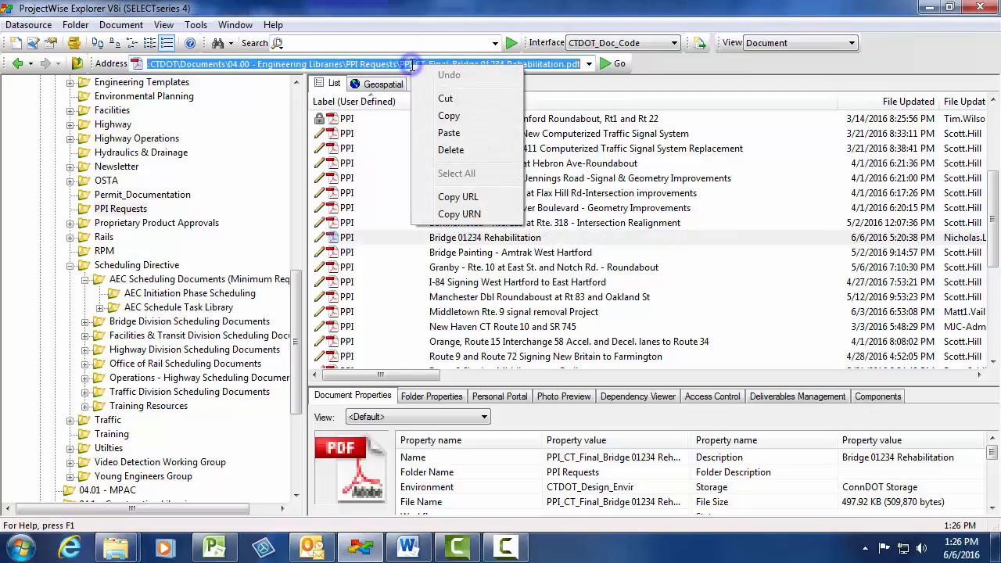
left_click(446, 118)
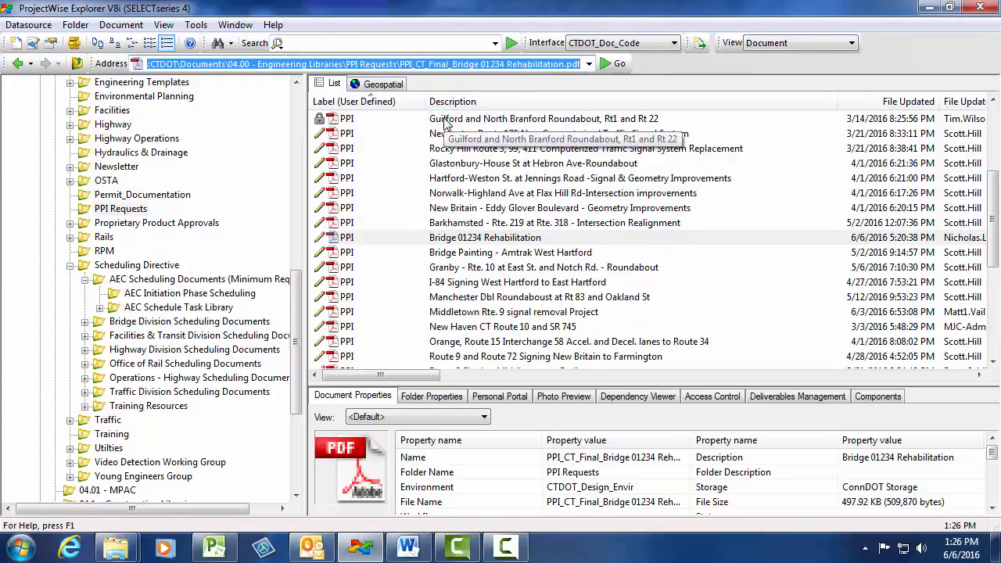
- Switch to Microsoft Project, hyperlink the Prepare and Submit PPI task to the copied document address, and open the link to test it
left_click(213, 547)
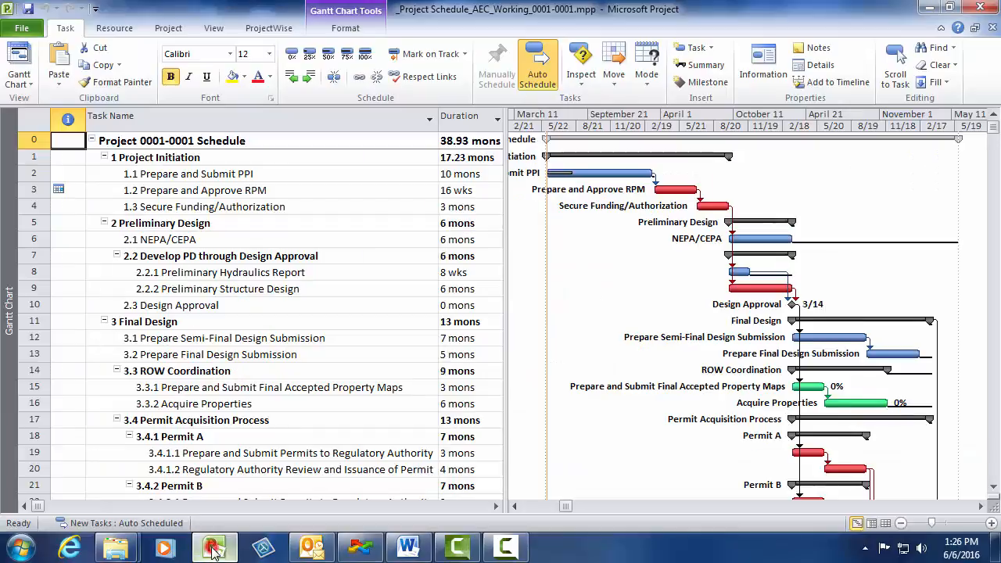
right_click(242, 175)
left_click(321, 466)
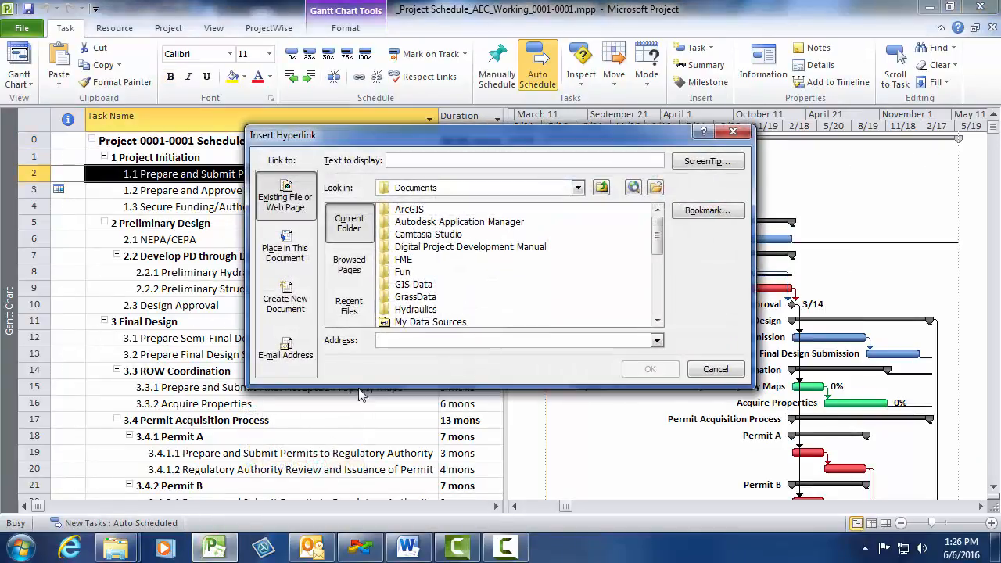
right_click(390, 338)
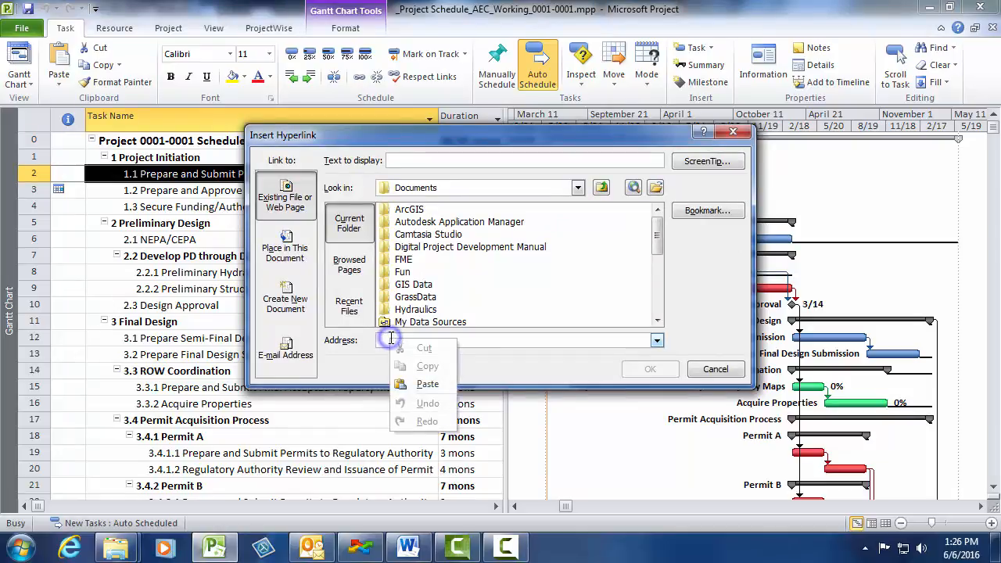
left_click(425, 385)
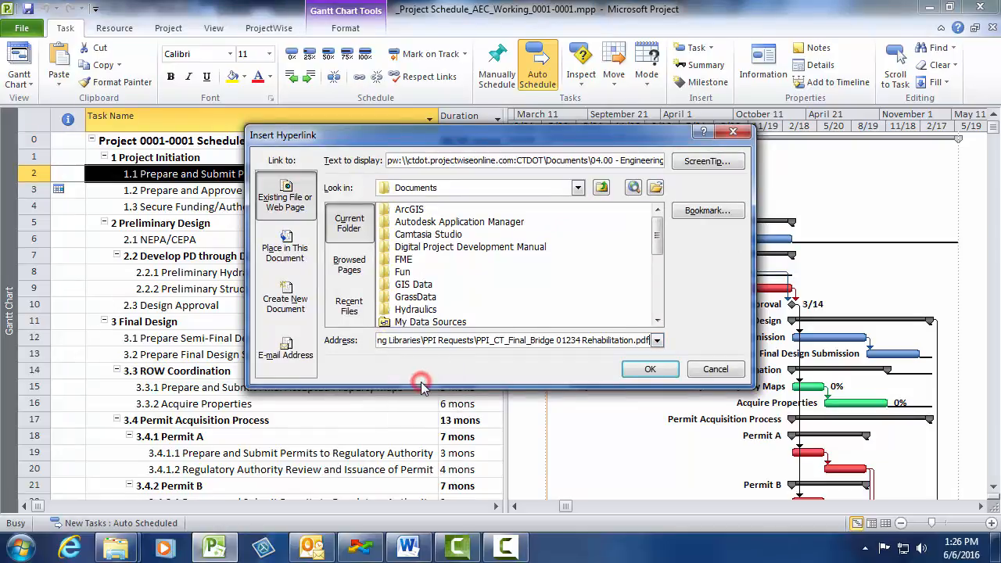
left_click(649, 368)
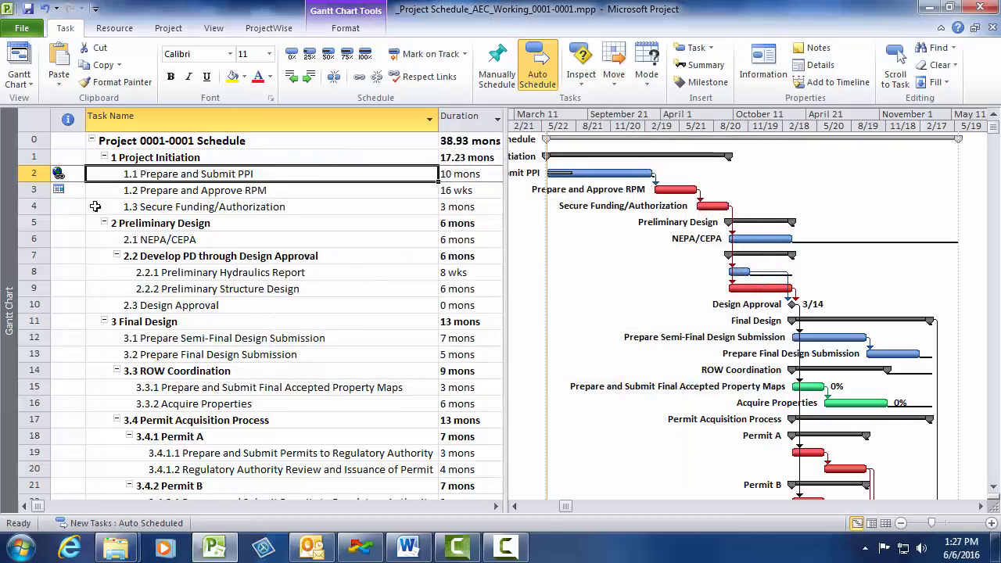
left_click(59, 175)
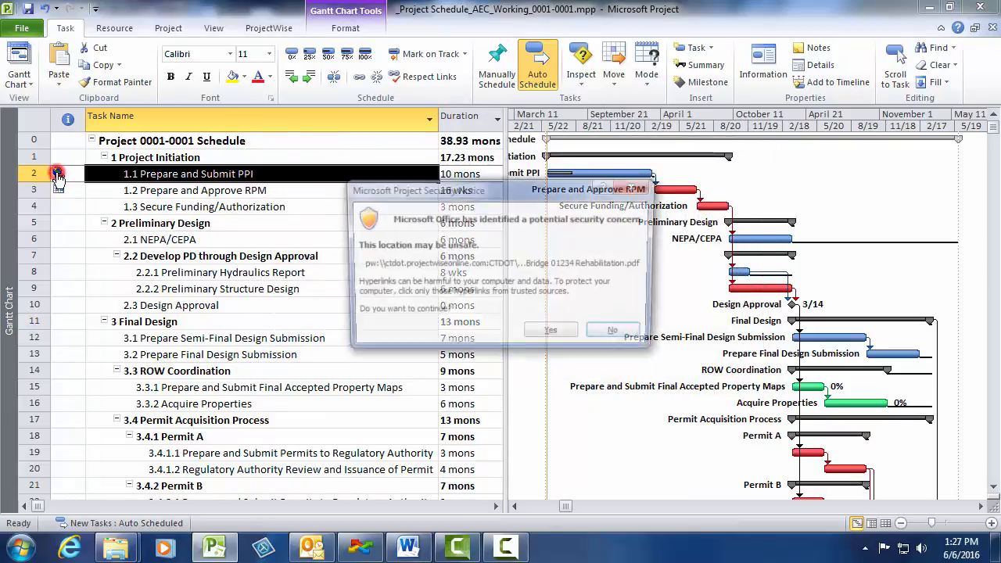
left_click(545, 335)
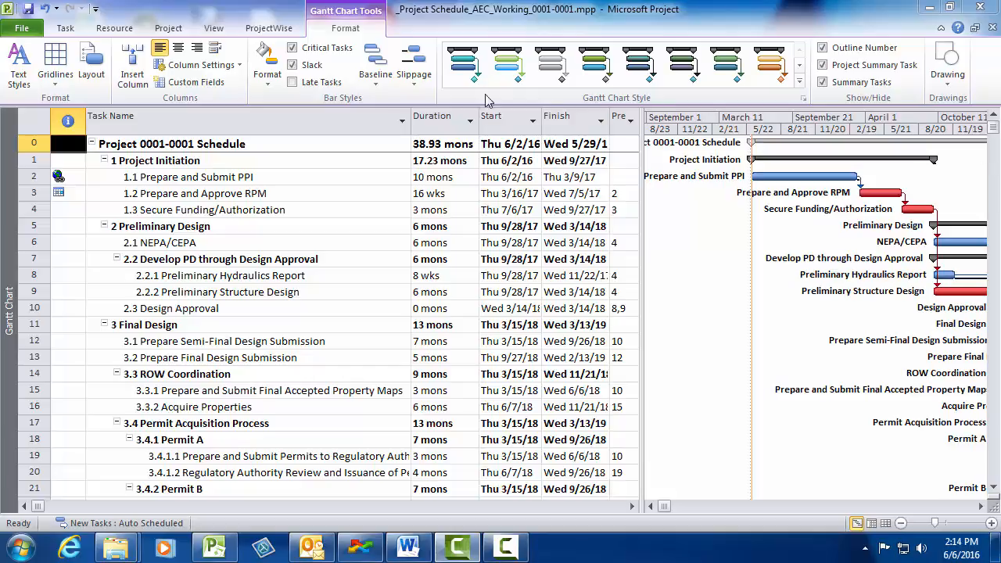
- Mark the Prepare and Submit PPI task as 100% complete
left_click(162, 179)
left_click(66, 28)
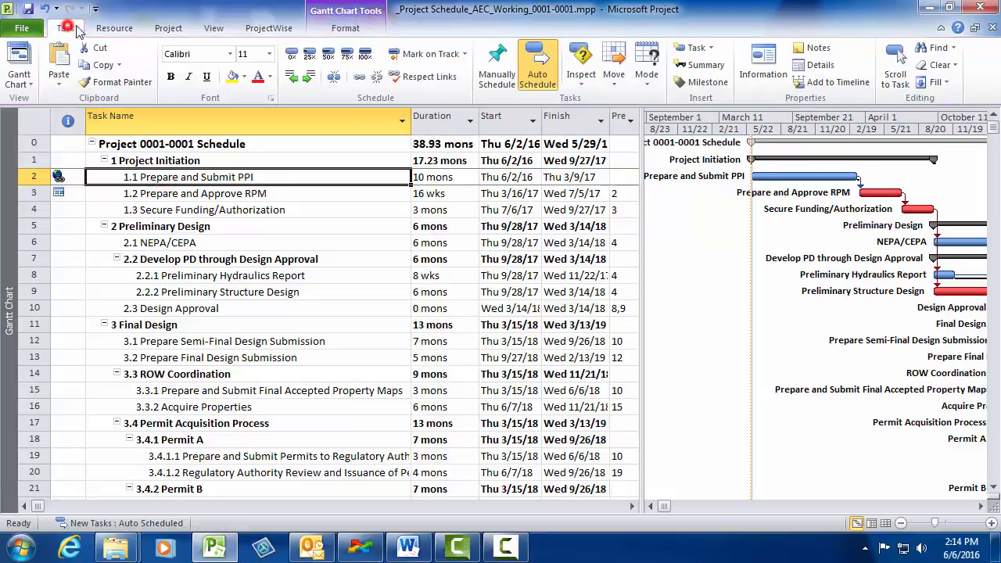
left_click(365, 53)
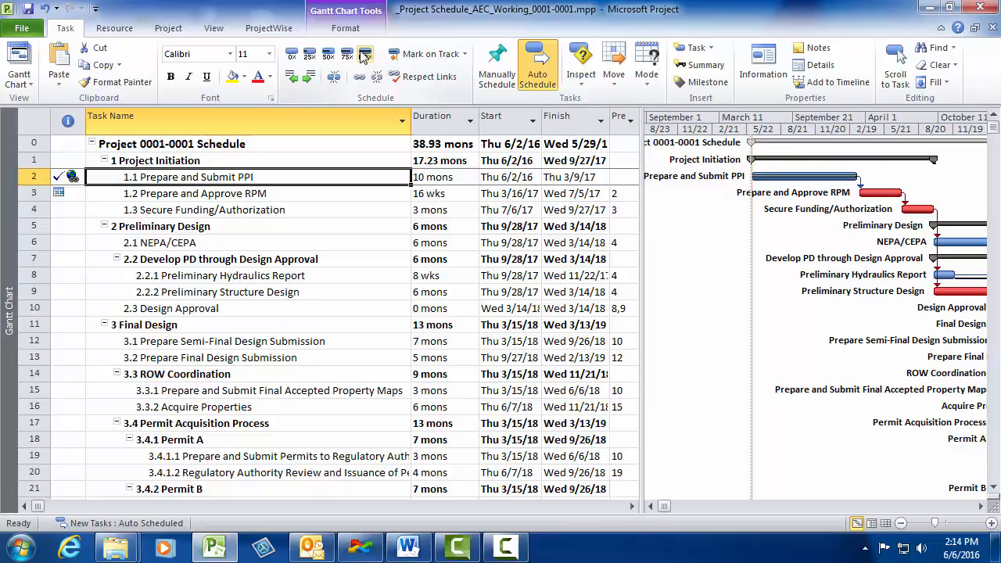
- Set the actual finish date of the Prepare and Submit PPI task to Mon 6/6/16
left_click(632, 506)
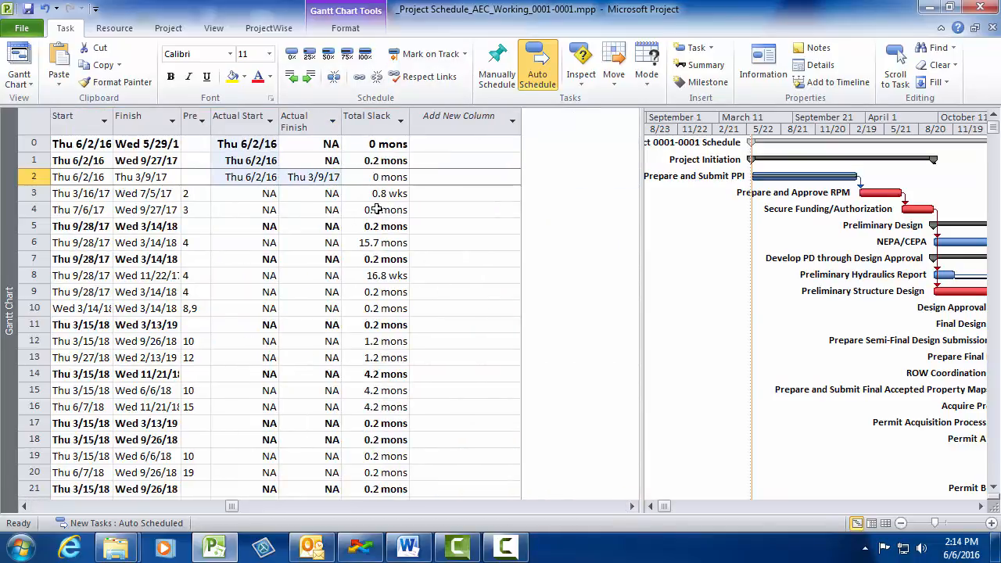
left_click(313, 177)
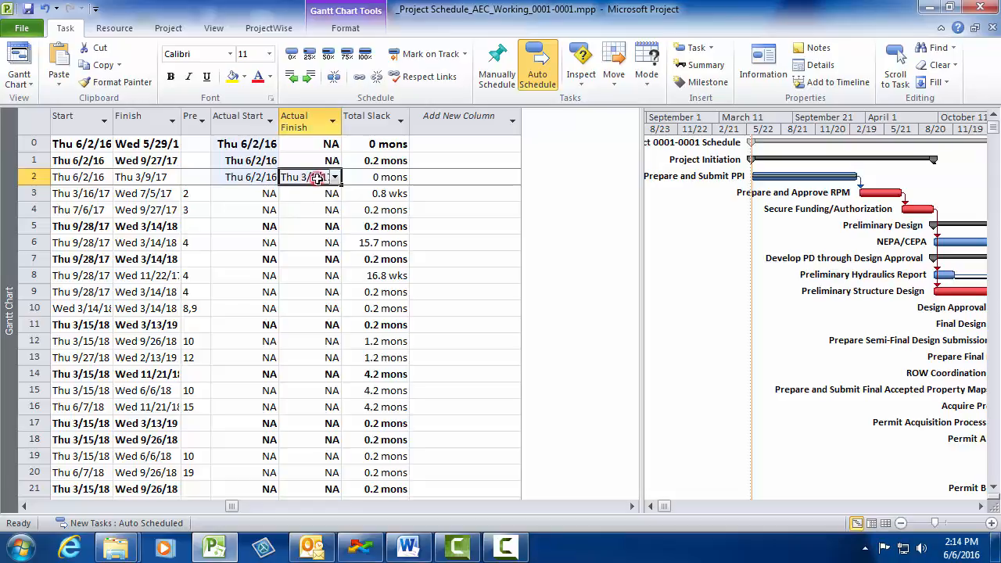
left_click(335, 178)
left_click(269, 304)
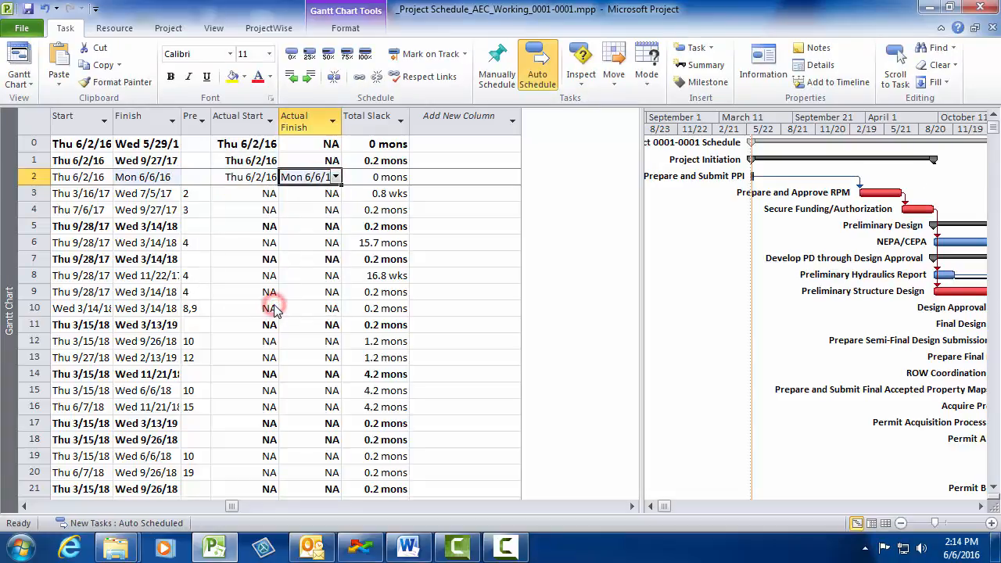
left_click(28, 508)
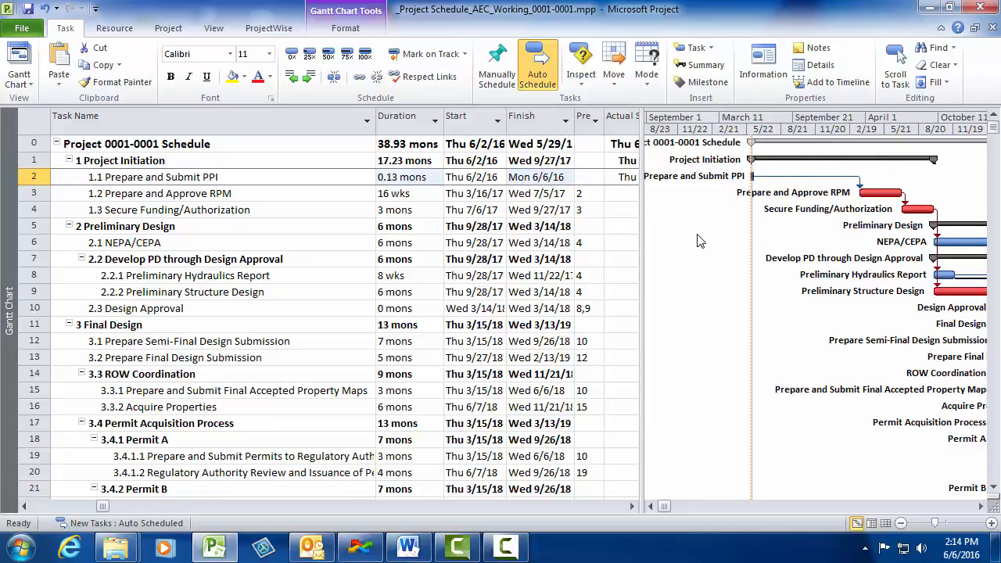
left_click(25, 507)
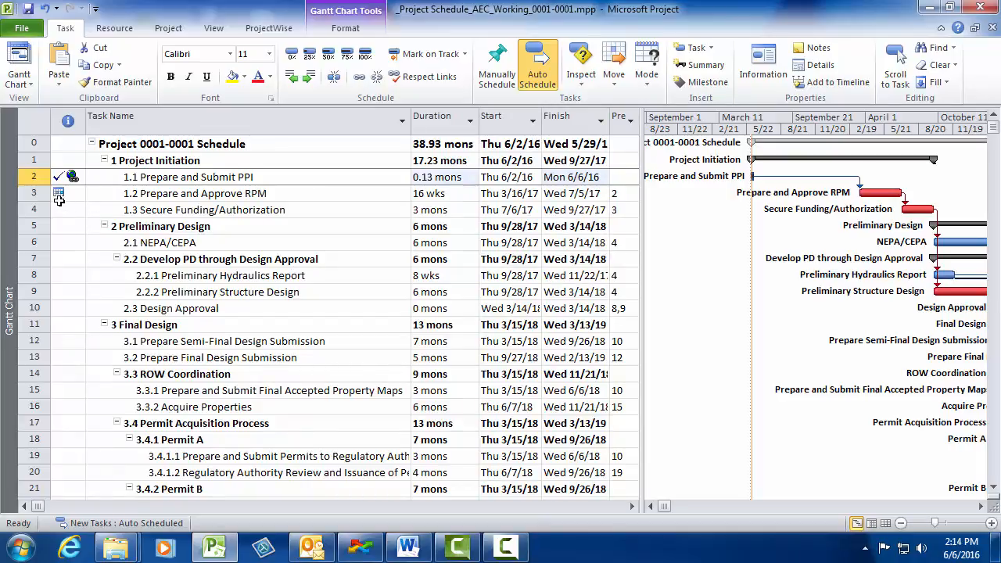
- Change the constraint type of the Prepare and Approve RPM task to As Soon As Possible
mouse_move(59, 199)
double_click(151, 196)
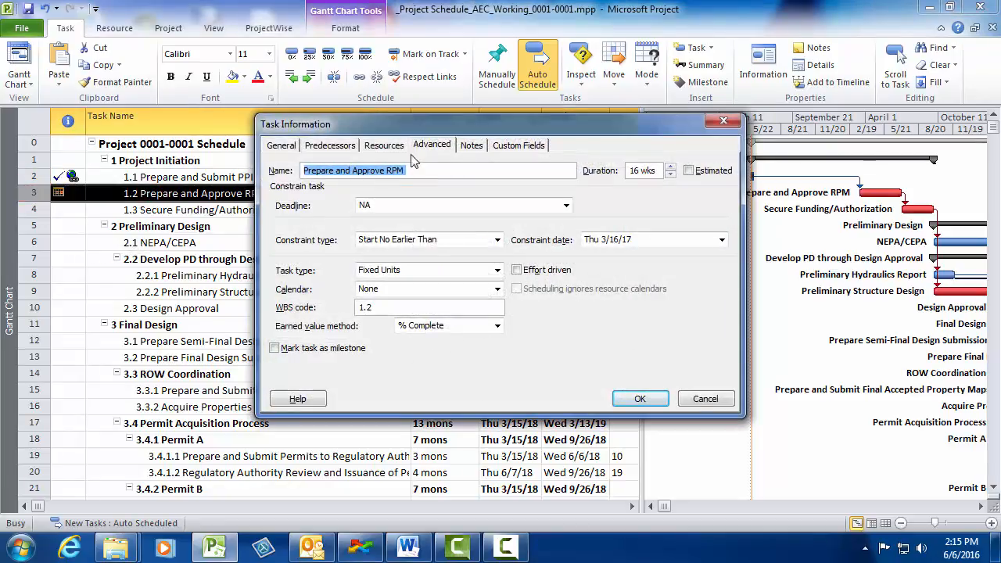
left_click(434, 146)
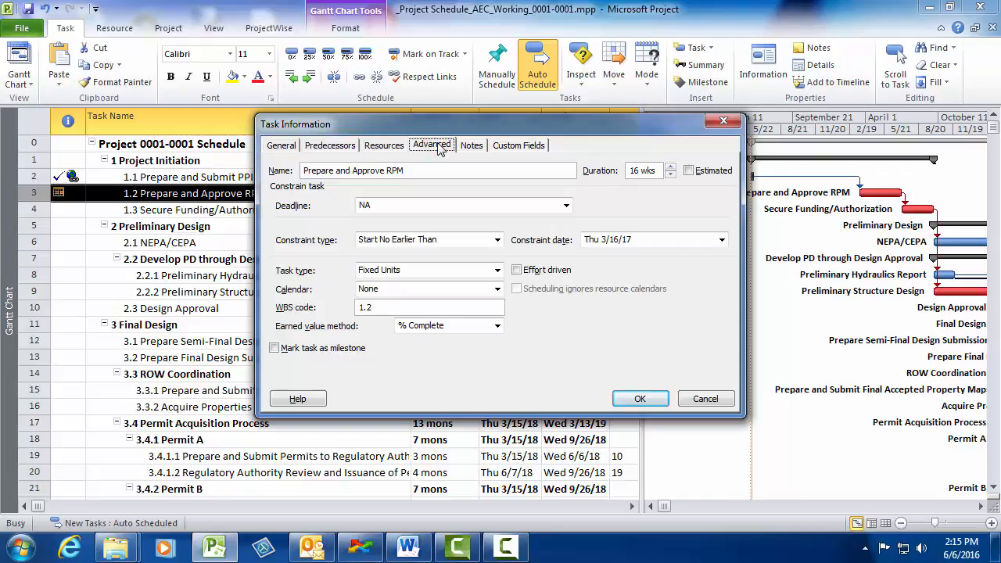
left_click(498, 240)
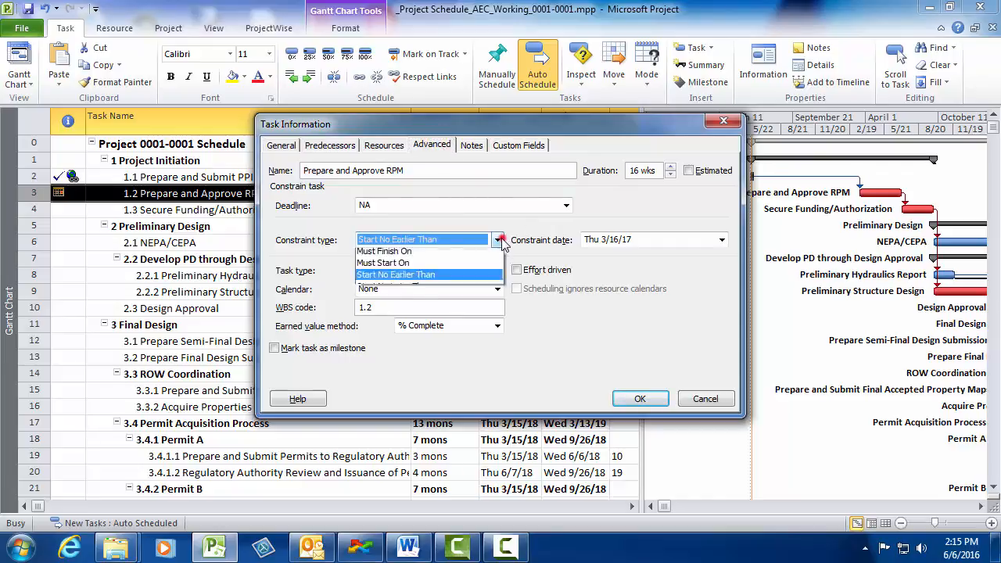
left_click(438, 266)
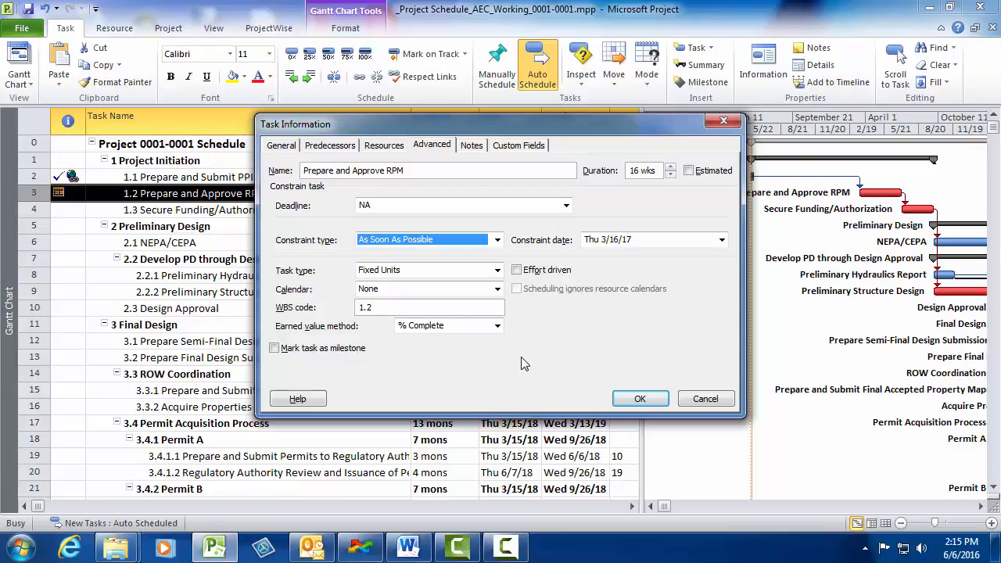
left_click(628, 399)
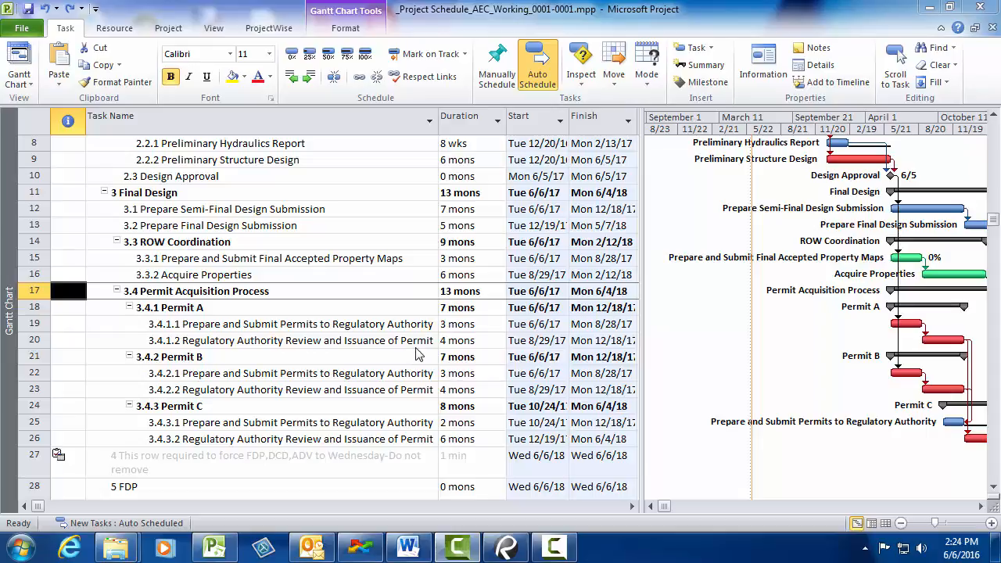
- Rename the Permit A summary task as "Flood Manamgent Certification" and check the durations of its two subtasks
double_click(191, 307)
type("Flood ")
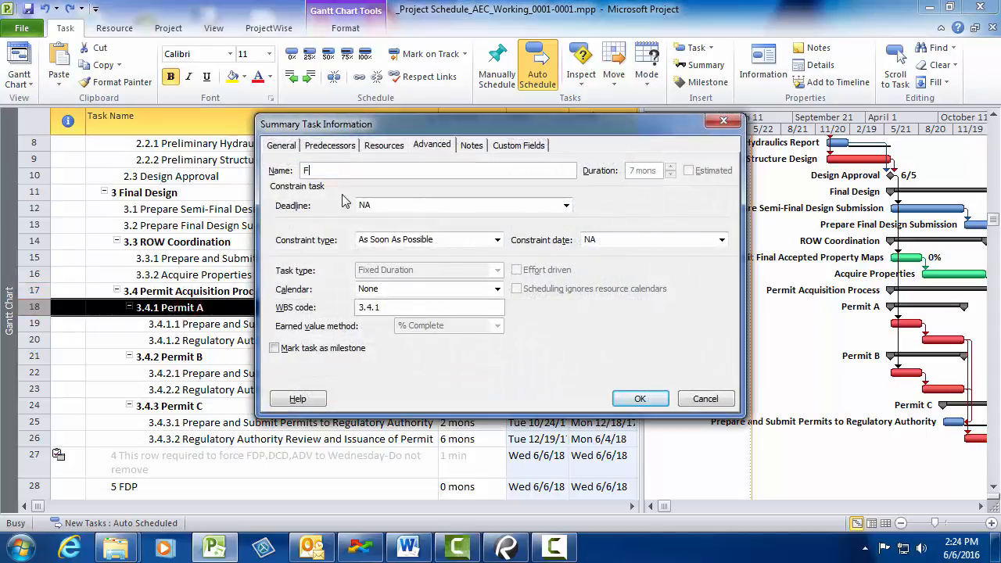
type("Managment Certification")
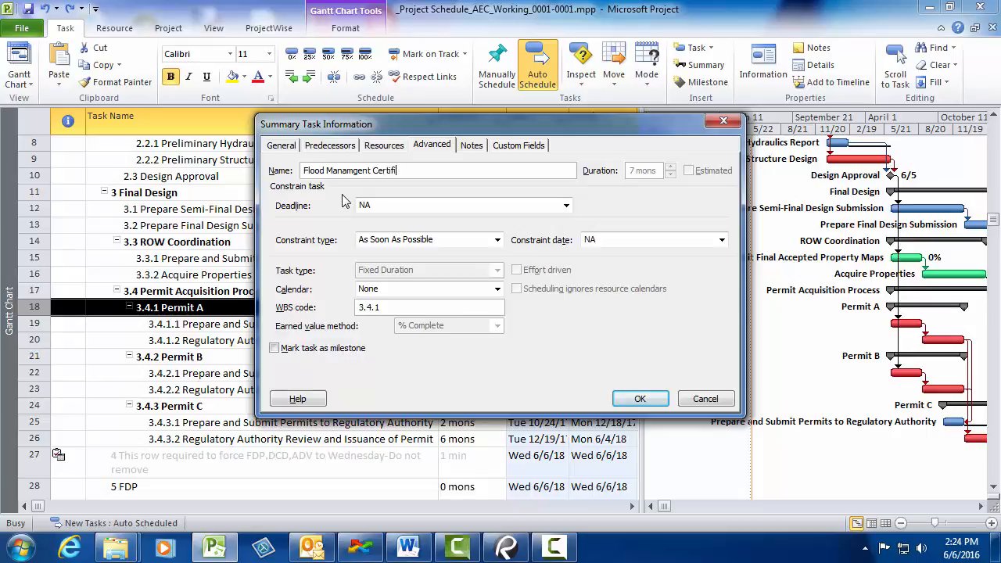
left_click(639, 398)
left_click(472, 324)
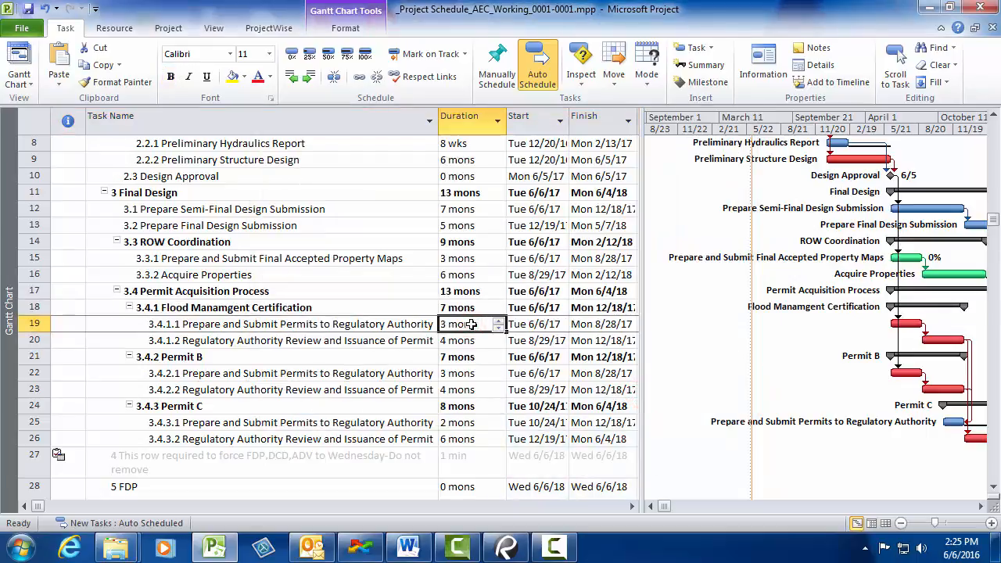
left_click(480, 340)
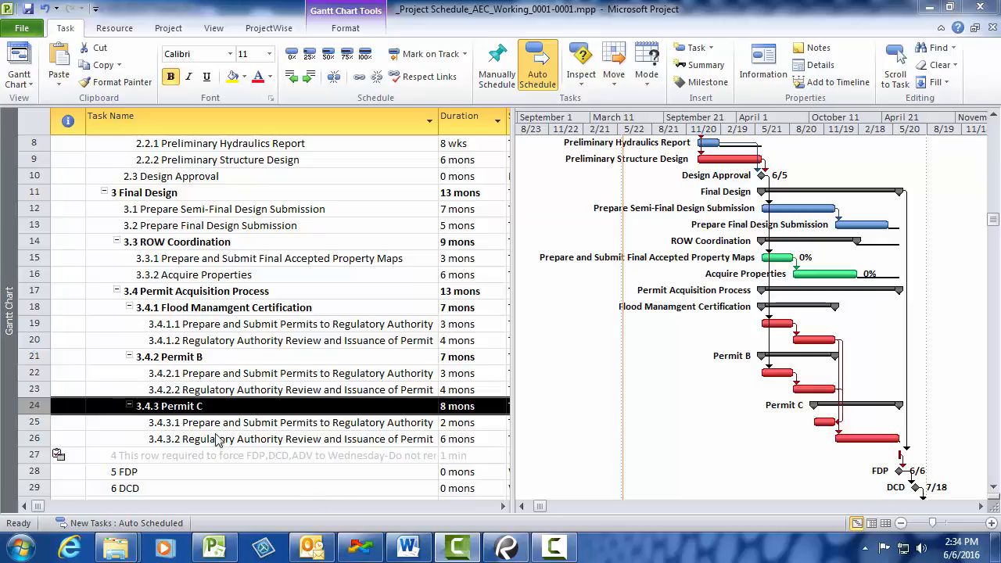
- Rename the Permit C summary task as "ACOE General Permit" and check the durations of its two subtasks
double_click(190, 406)
type("AC")
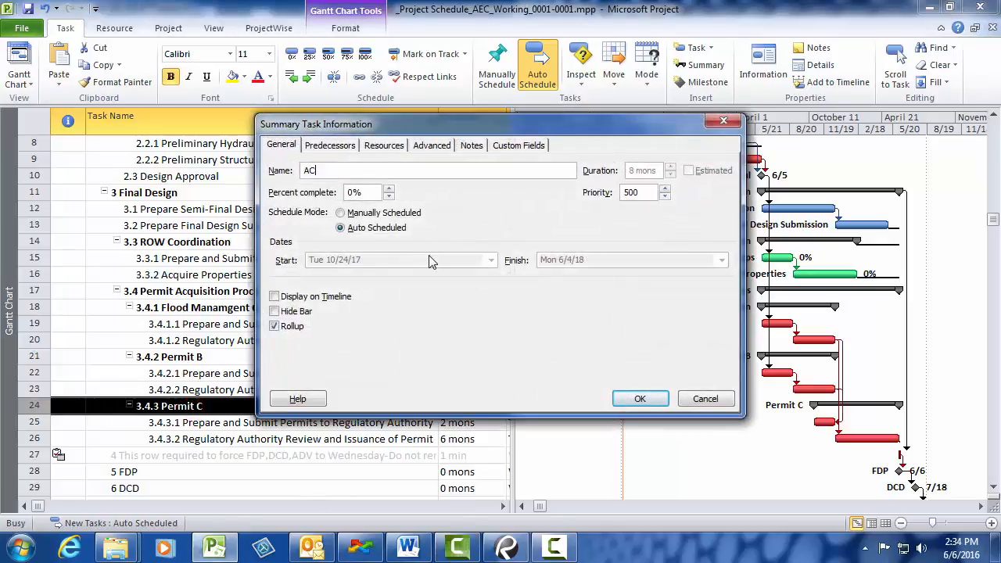
type("OE General Permit")
left_click(640, 398)
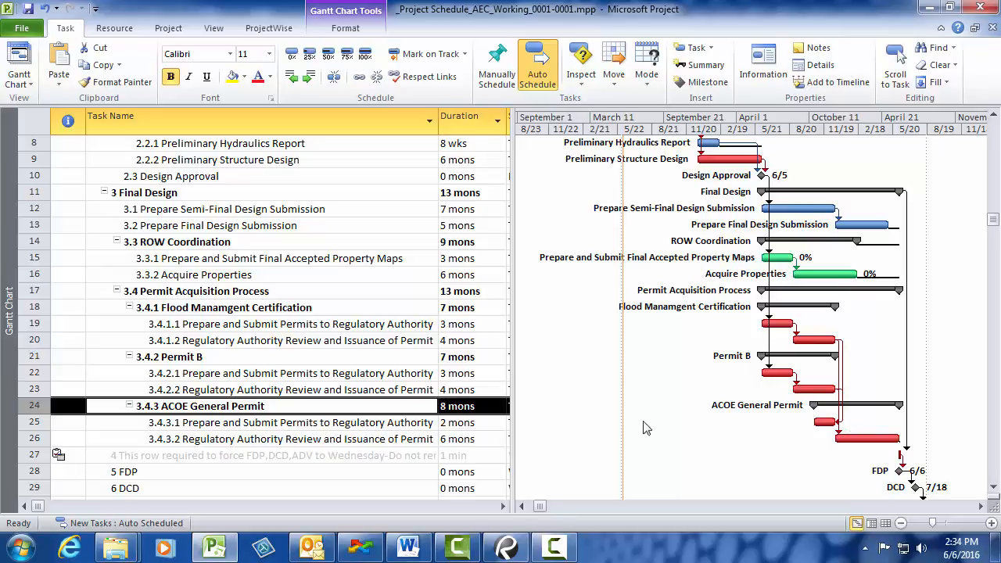
left_click(480, 423)
left_click(483, 440)
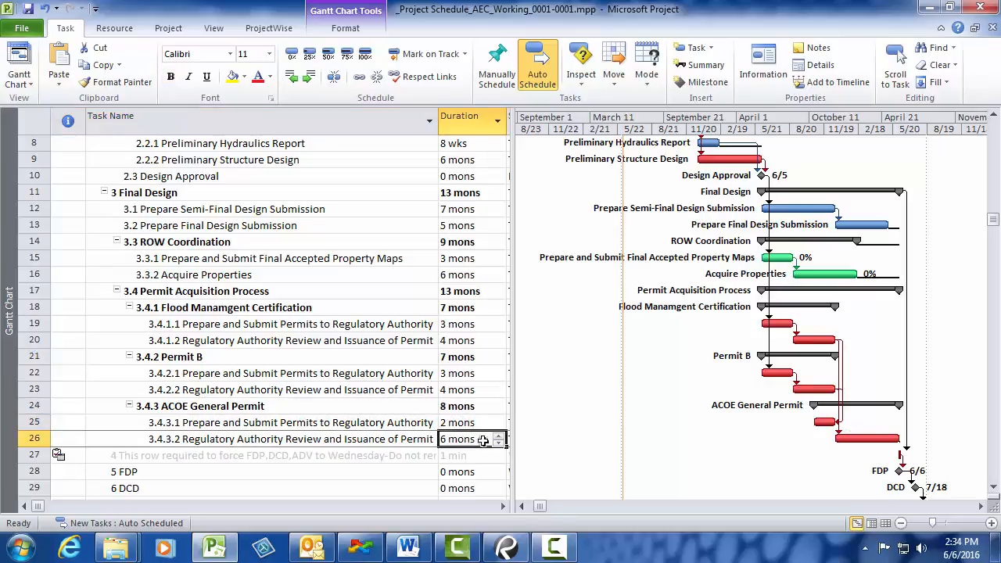